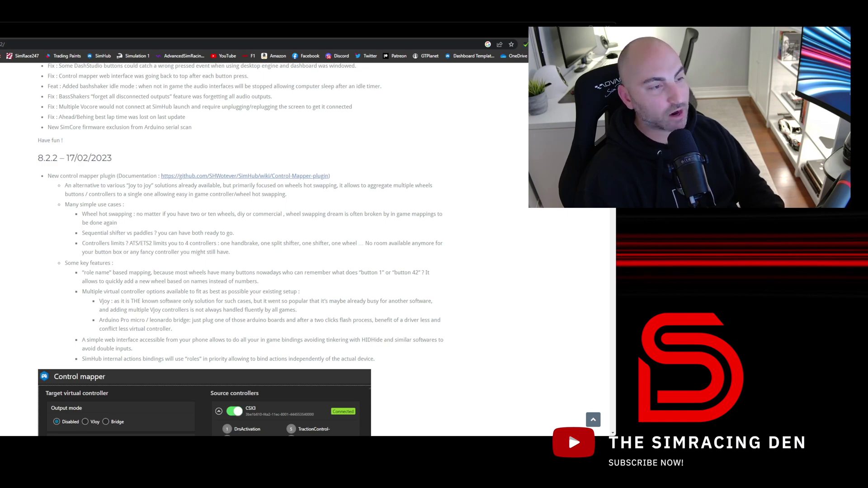
scroll(241, 253, up, 6)
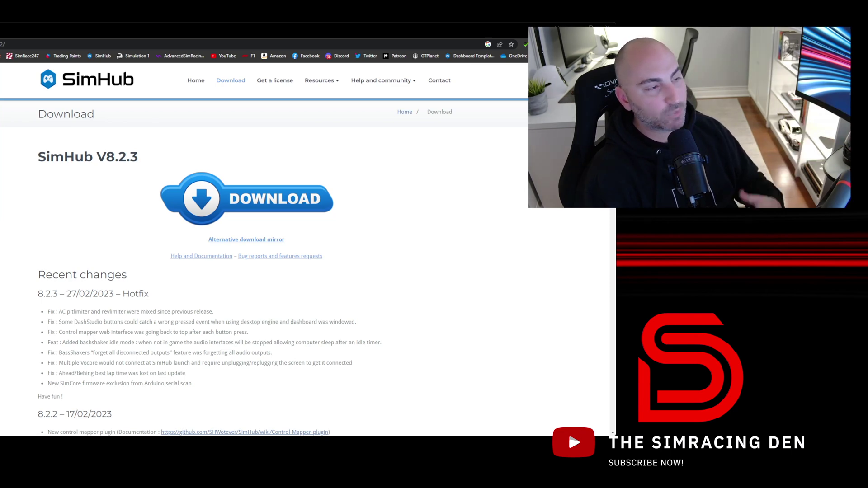
scroll(264, 249, down, 3)
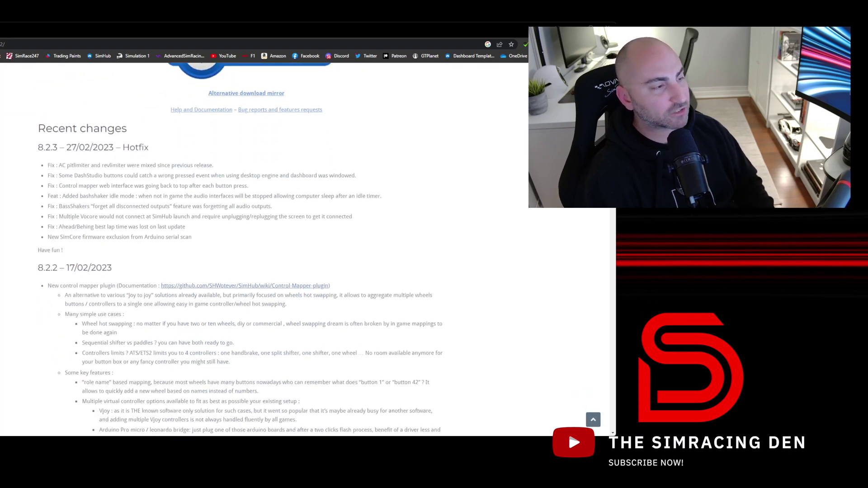
scroll(264, 248, down, 2)
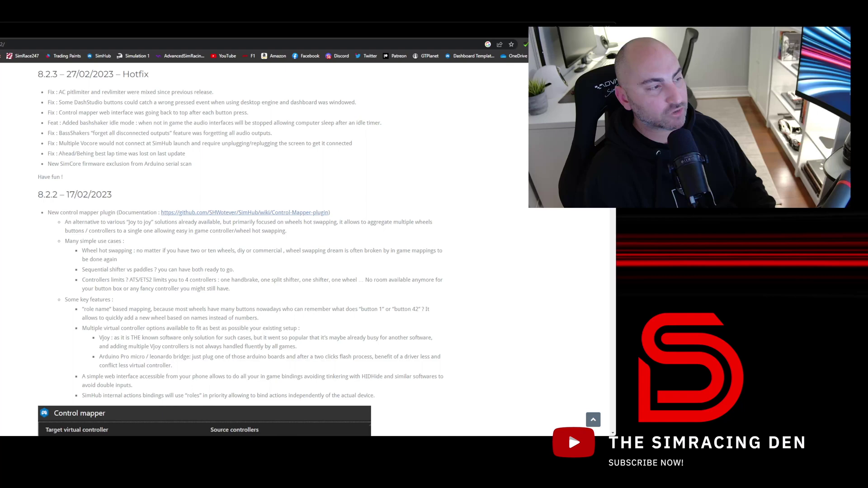
drag(49, 212, 335, 222)
click(332, 221)
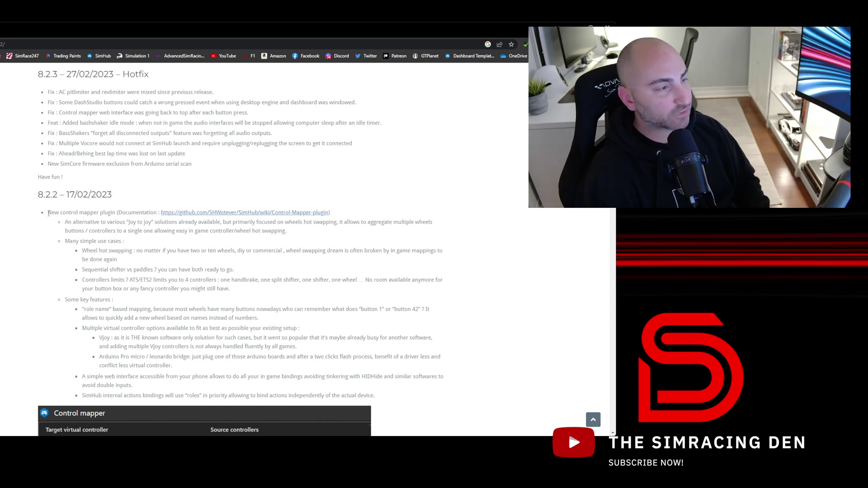
drag(48, 213, 68, 211)
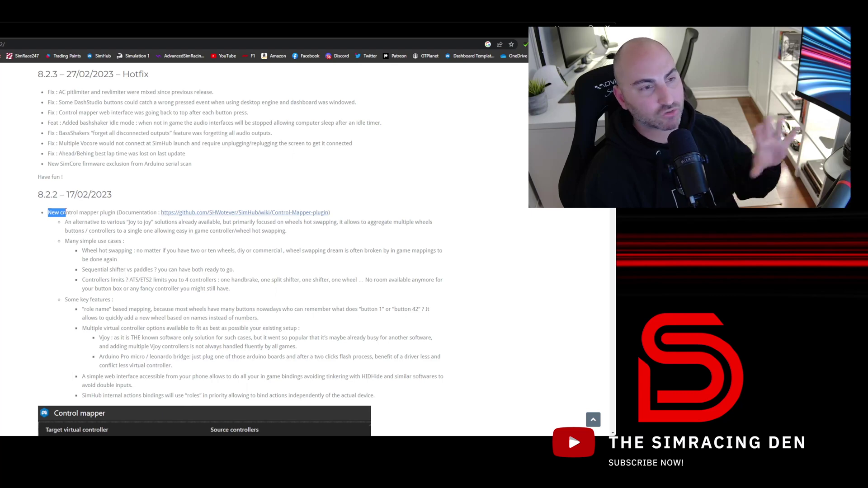
drag(125, 223, 159, 223)
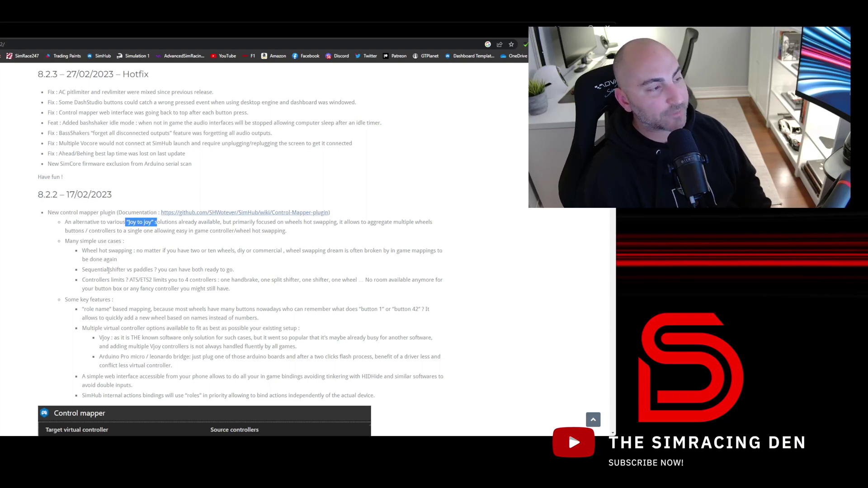
scroll(93, 299, down, 1)
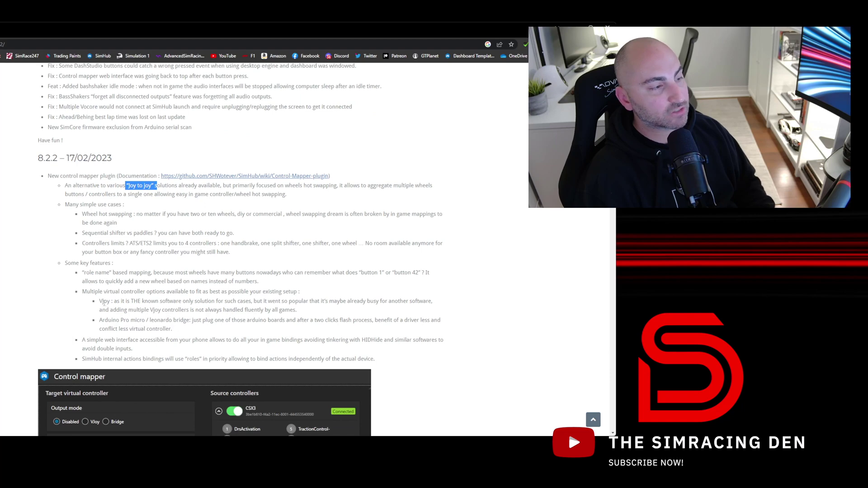
click(99, 302)
drag(99, 302, 145, 302)
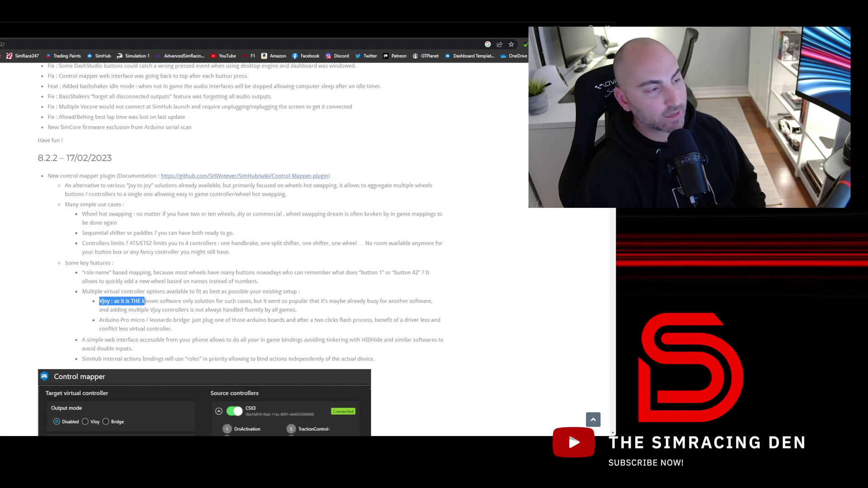
scroll(172, 229, up, 1)
scroll(172, 230, up, 2)
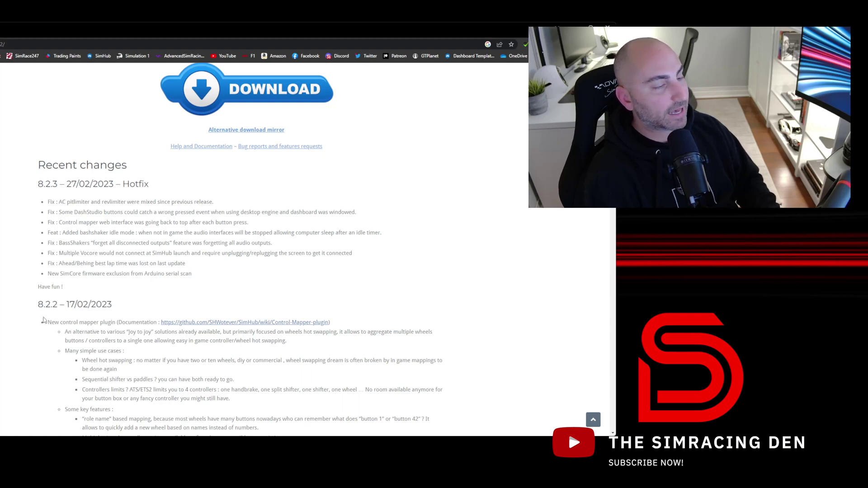
Scroll down the changelog and highlight the '8.2.2 – 17/02/2023' heading
scroll(43, 320, down, 2)
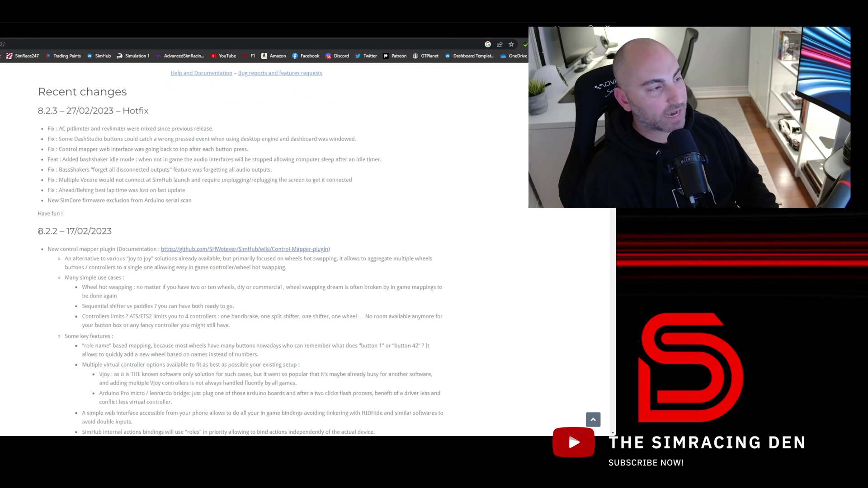
drag(38, 231, 150, 235)
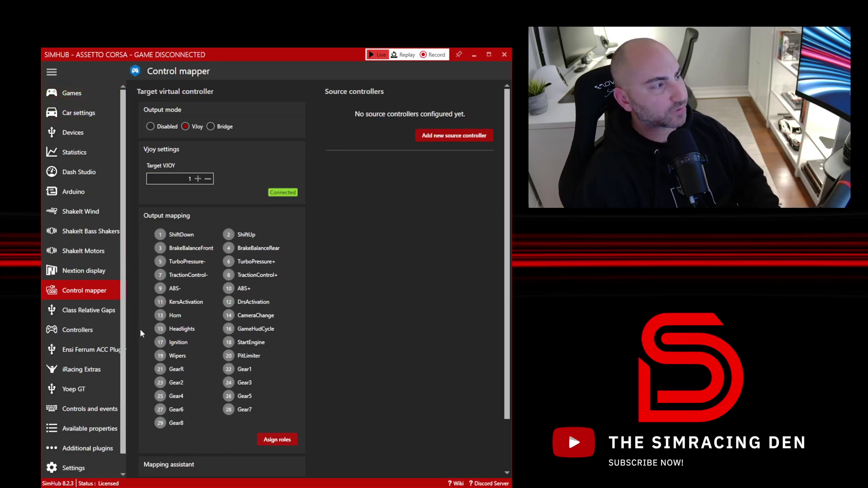
click(77, 330)
click(94, 287)
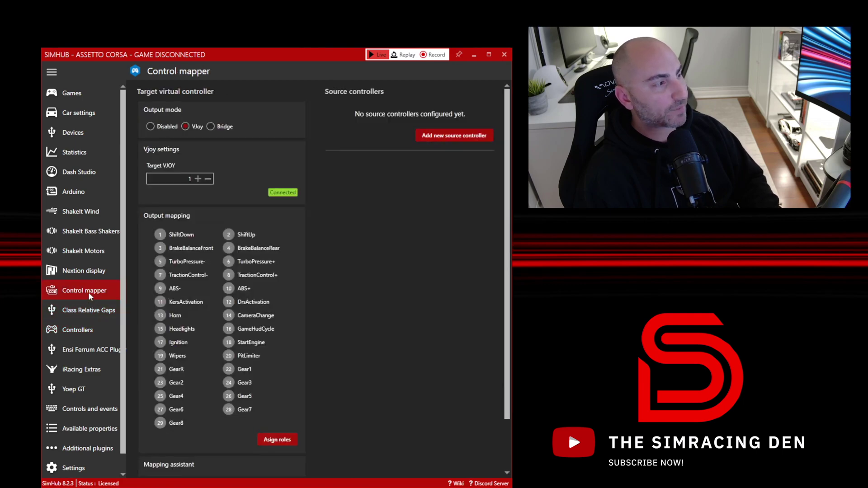
click(150, 126)
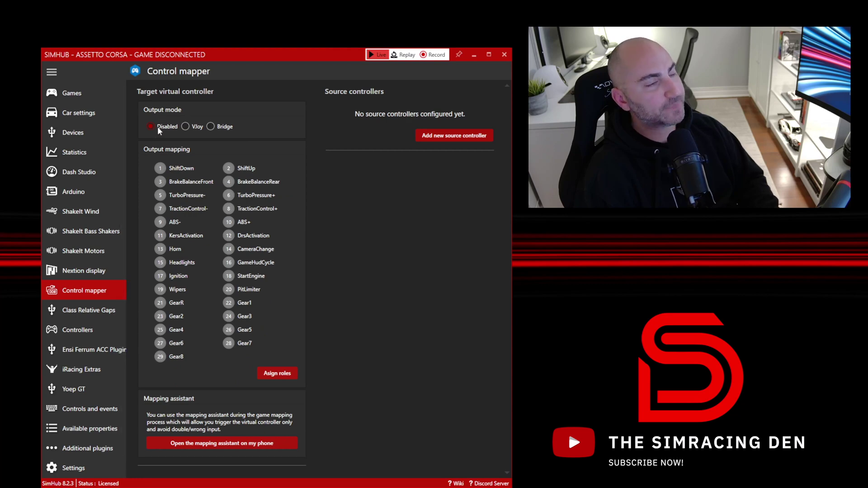
click(189, 126)
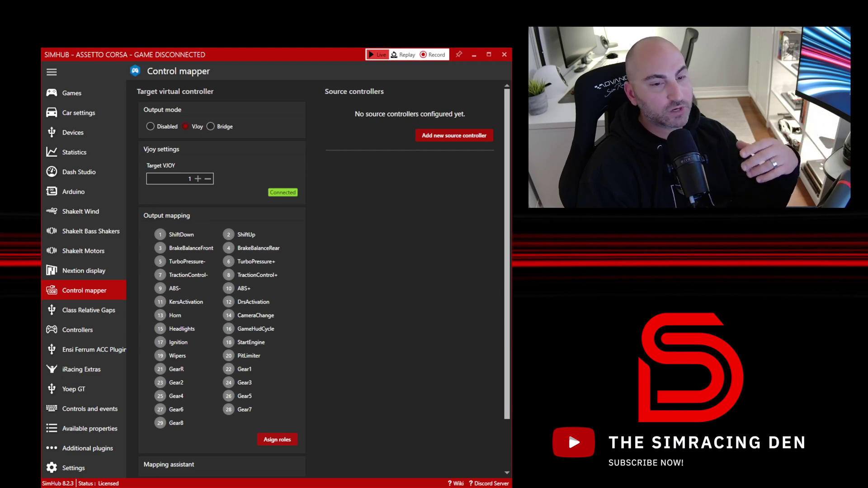
click(200, 178)
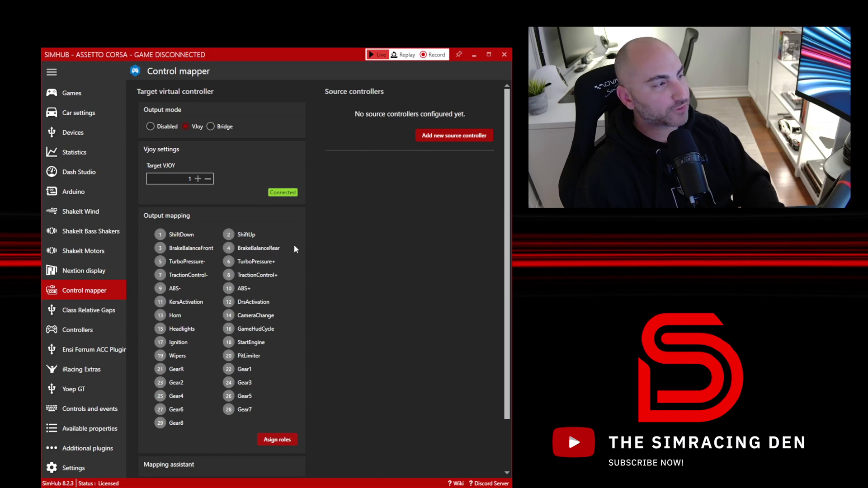
scroll(284, 334, down, 3)
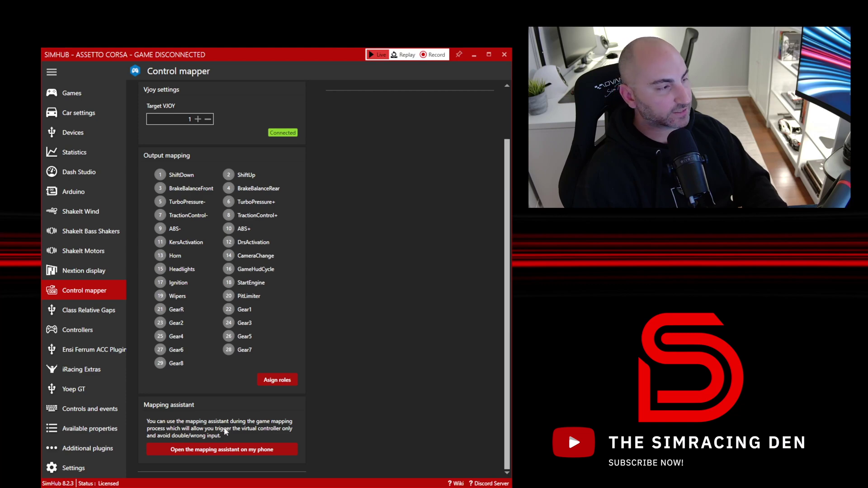
Show the mapping assistant's local ControlMapper URL and QR code for phone access
click(240, 449)
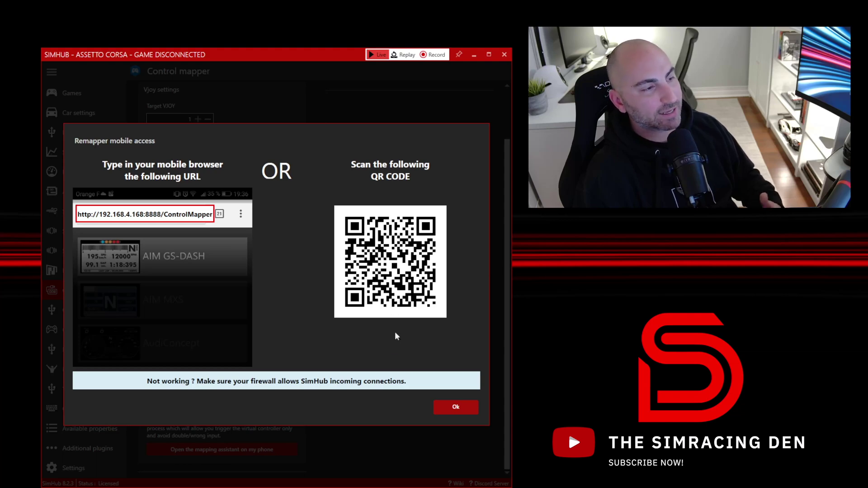
Dismiss the mobile access notice and add Turn Racing BP2 as a new source controller
click(461, 406)
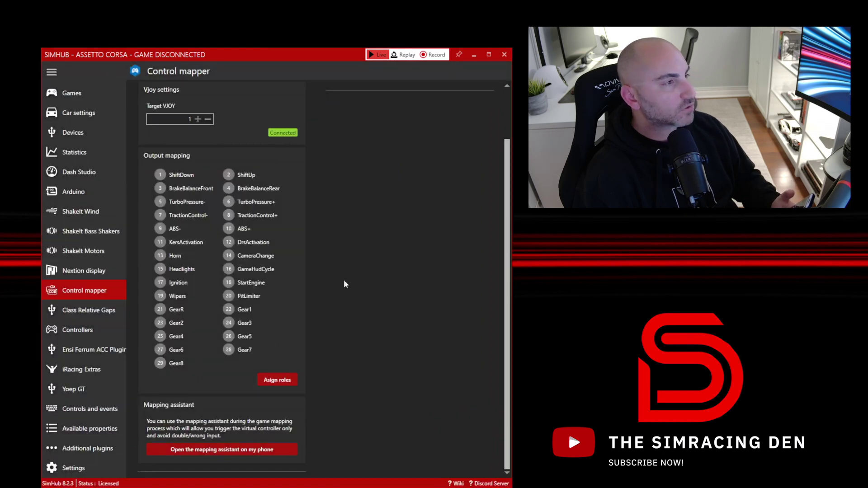
scroll(357, 271, up, 2)
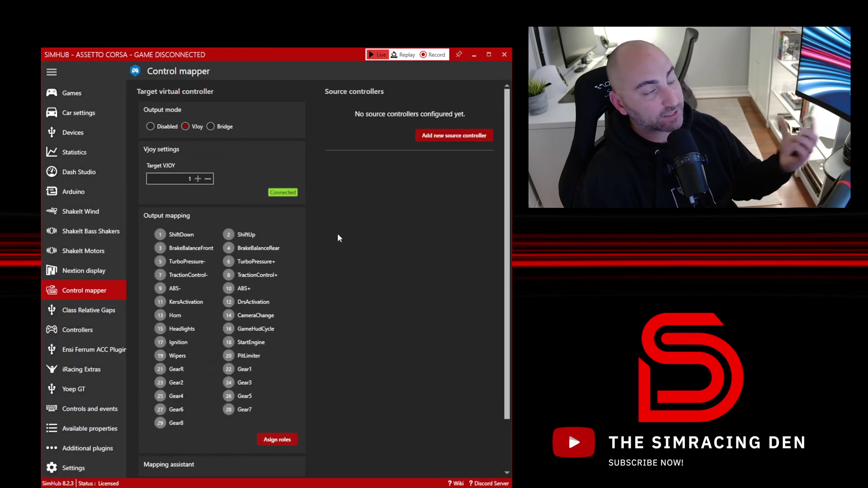
click(446, 136)
click(271, 274)
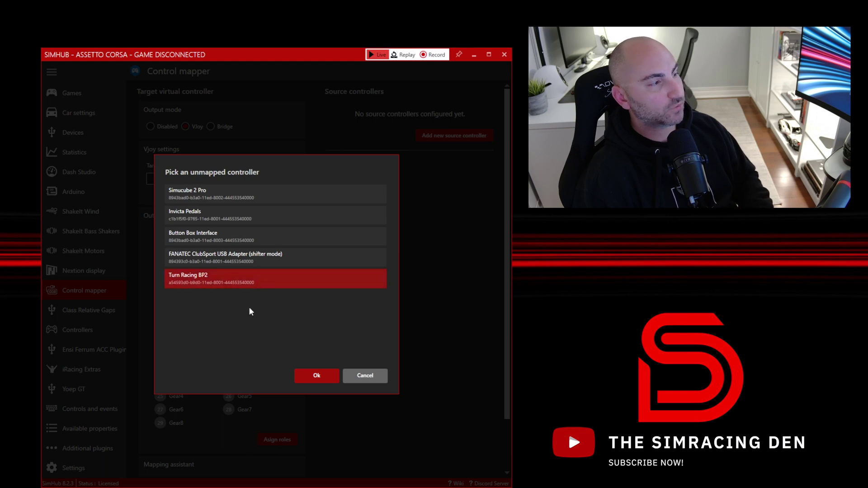
click(318, 376)
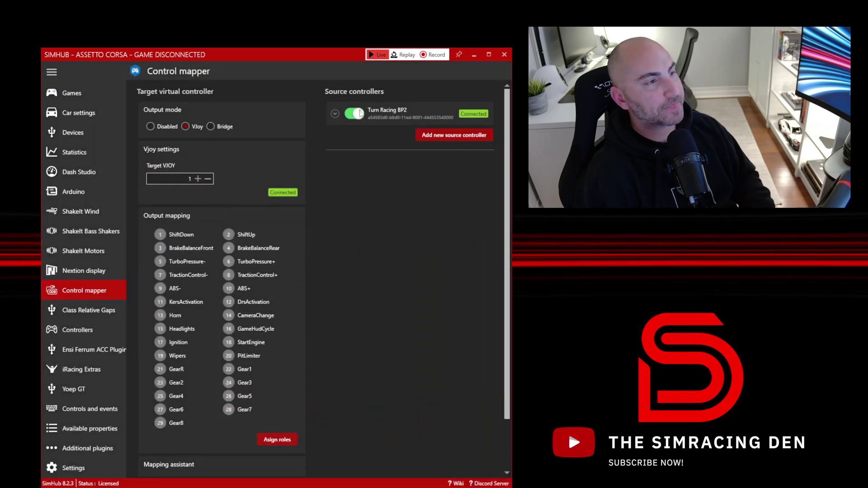
Map Turn Racing BP2 buttons to ShiftUp 16, ShiftDown 15, Horn 10, Headlights 9 and save
click(335, 114)
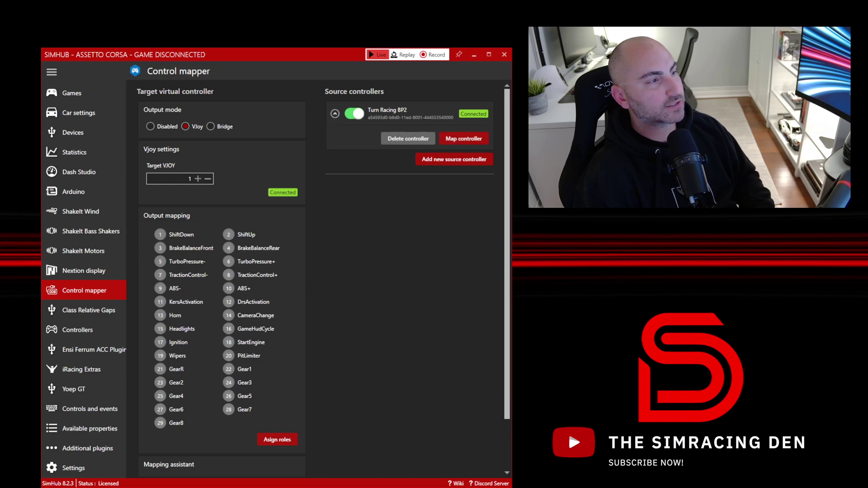
click(450, 141)
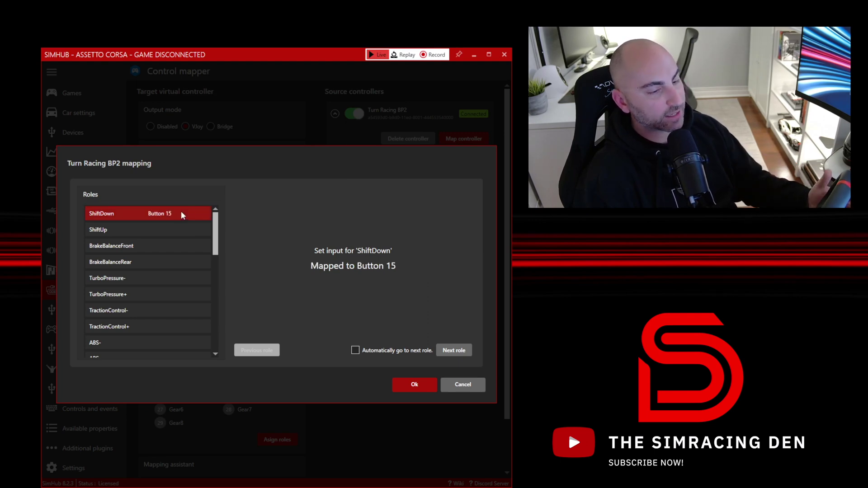
click(179, 230)
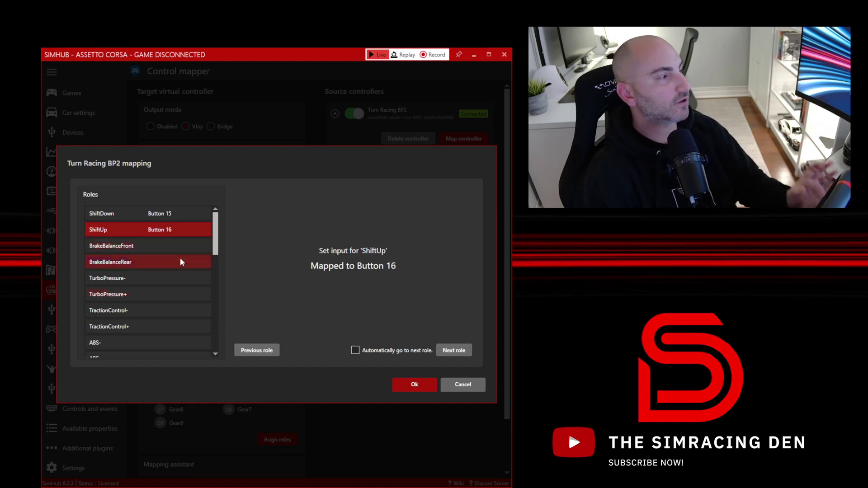
scroll(185, 281, down, 2)
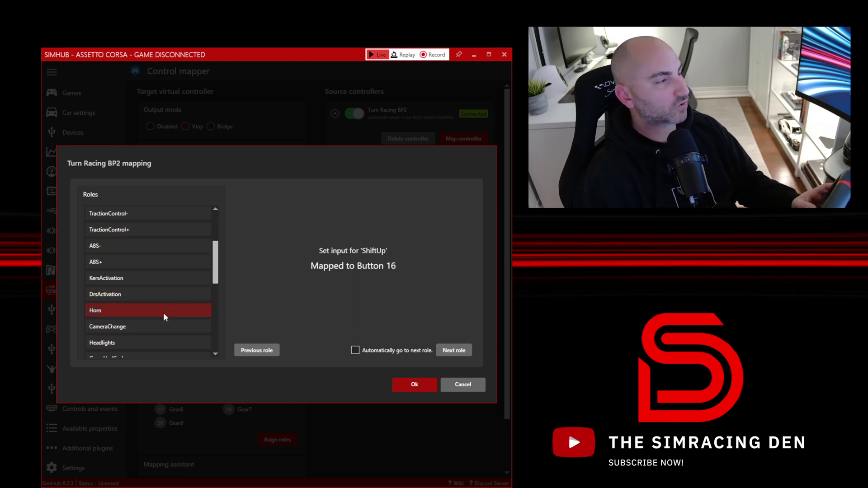
scroll(133, 308, down, 1)
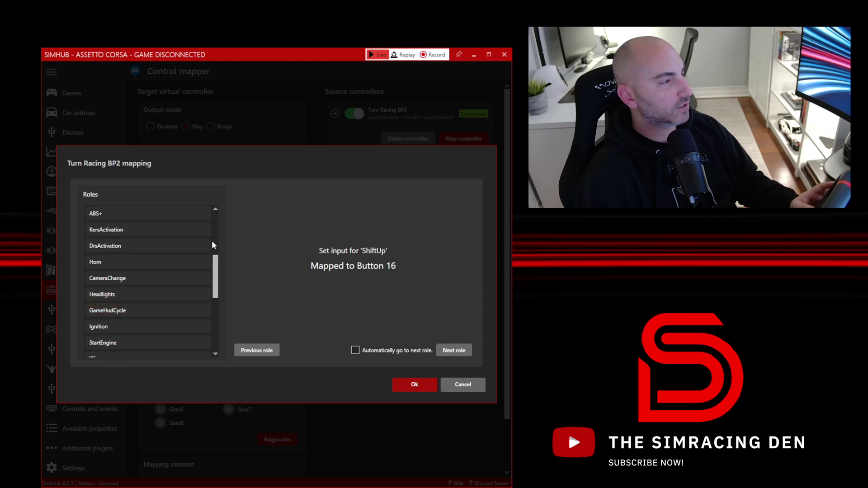
click(127, 264)
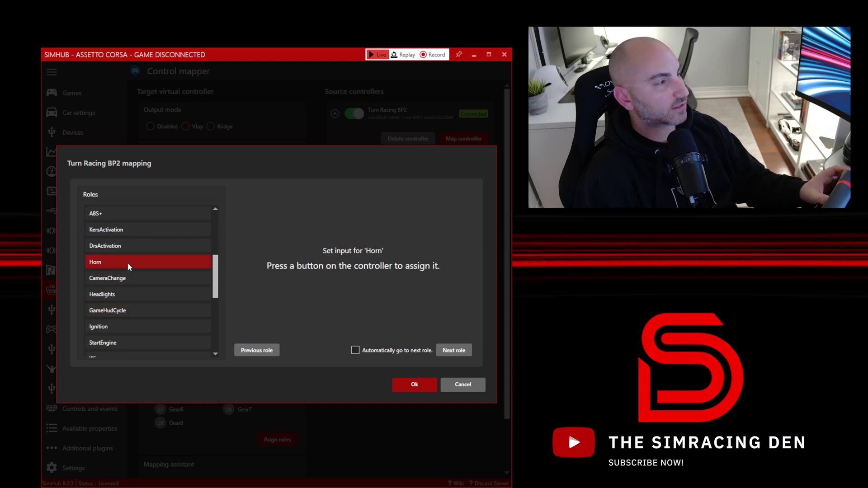
click(114, 296)
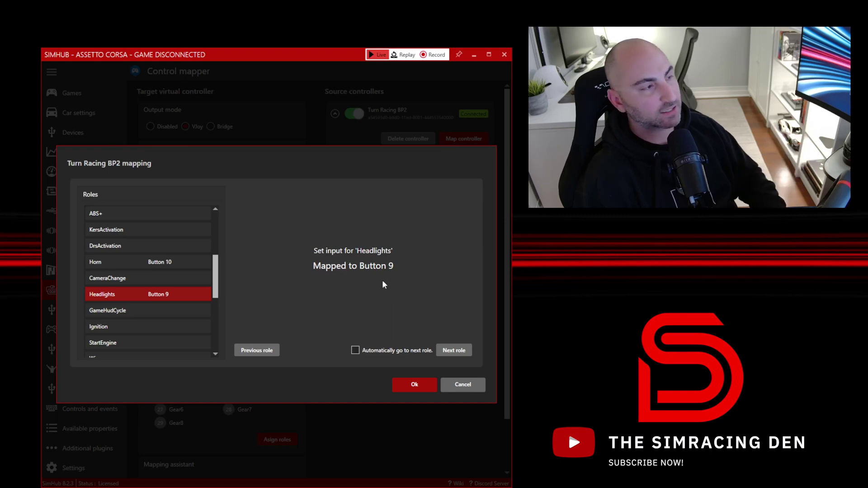
click(414, 385)
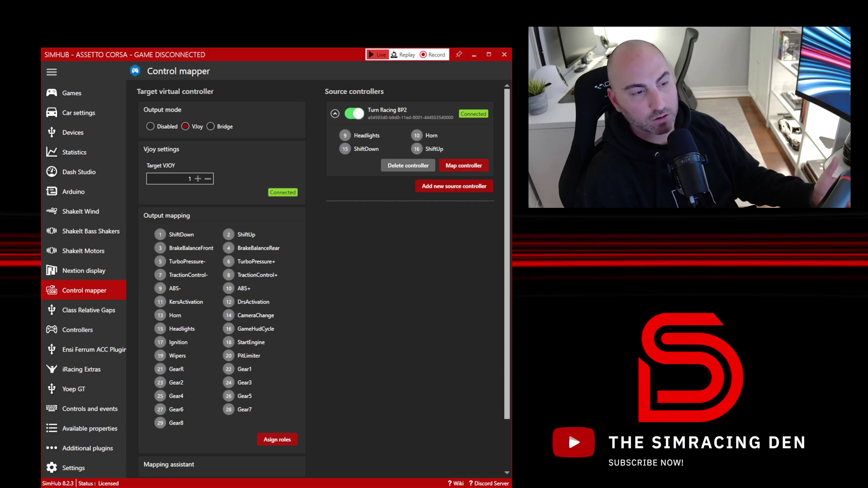
In Content Manager's Assetto Corsa Controls > Buttons, rebind the Next gear slot
key(alt+Tab)
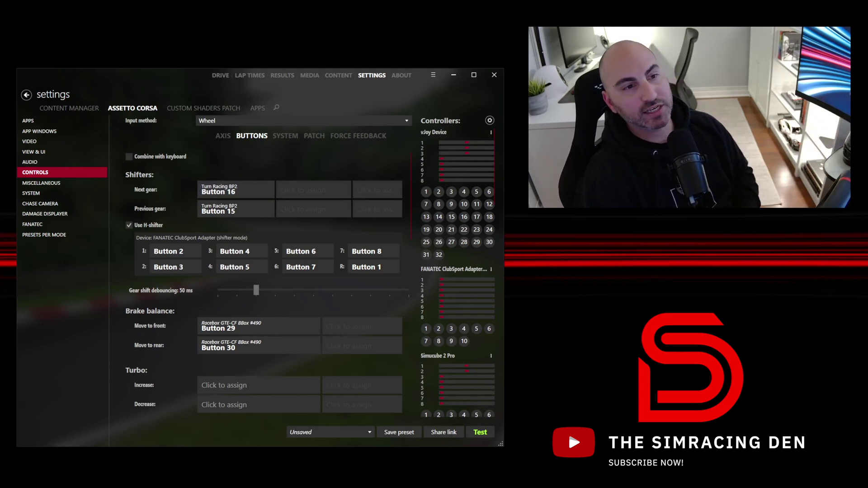
drag(492, 149, 488, 131)
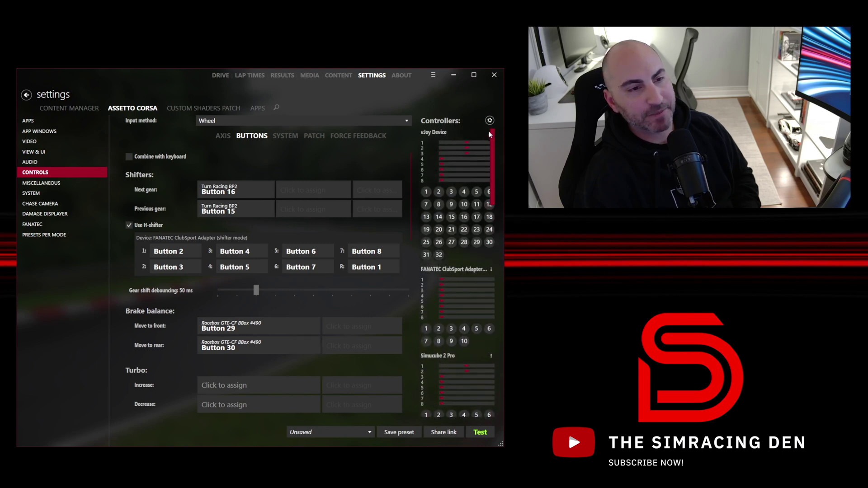
click(231, 190)
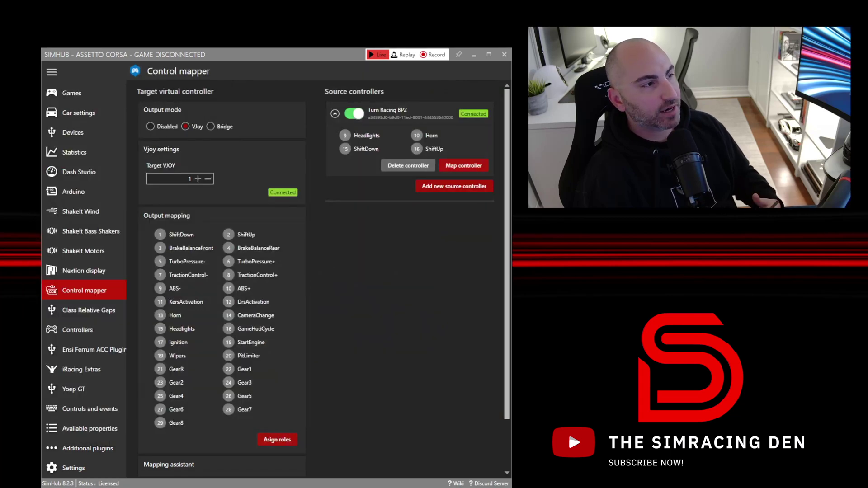
click(273, 224)
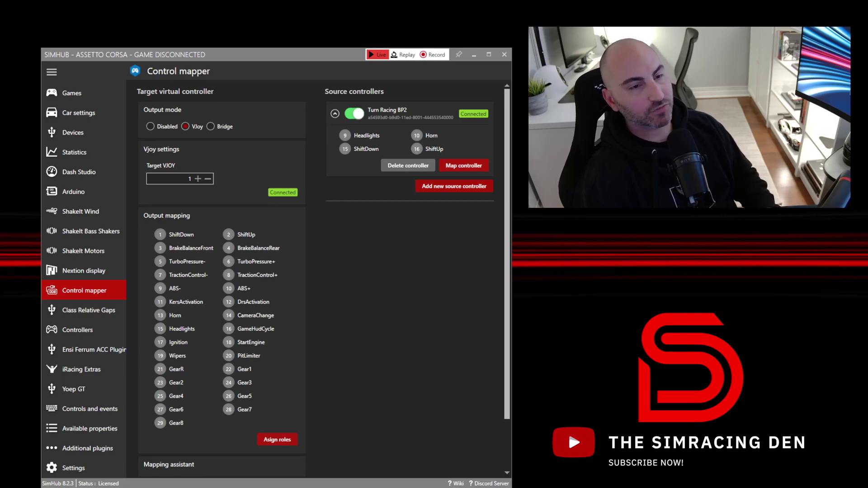
click(372, 293)
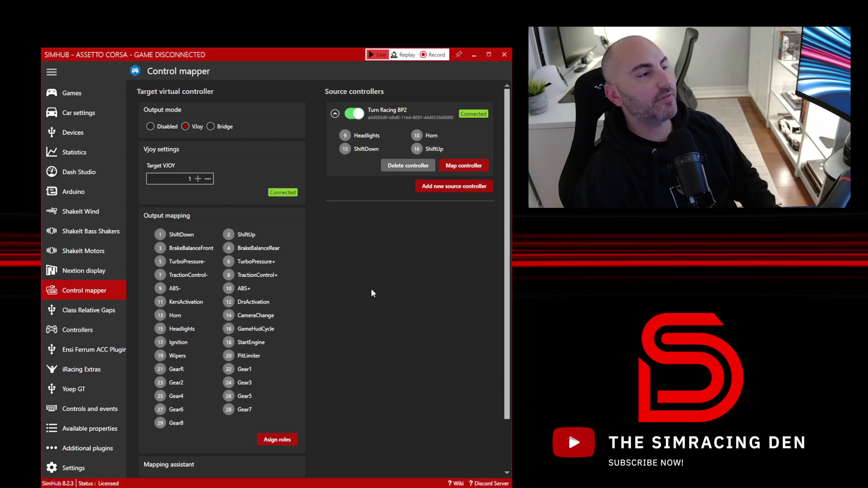